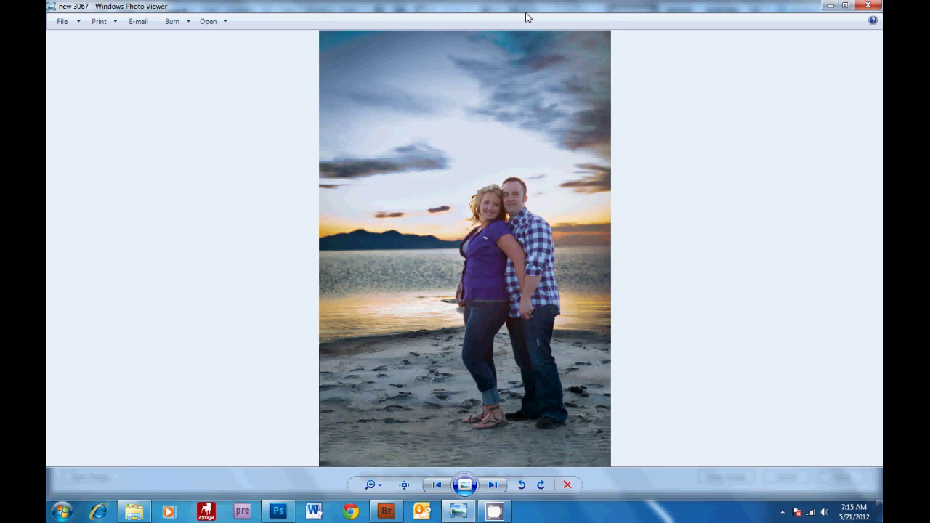
Switch to the photo in Camera Raw and darken it with Exposure -1.70 and Blacks 95.
click(289, 509)
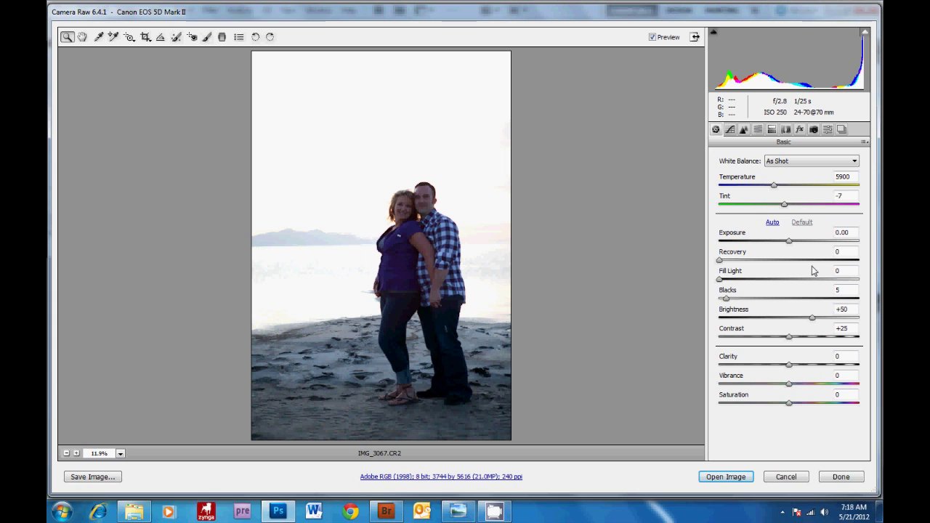
click(788, 242)
drag(789, 245, 759, 245)
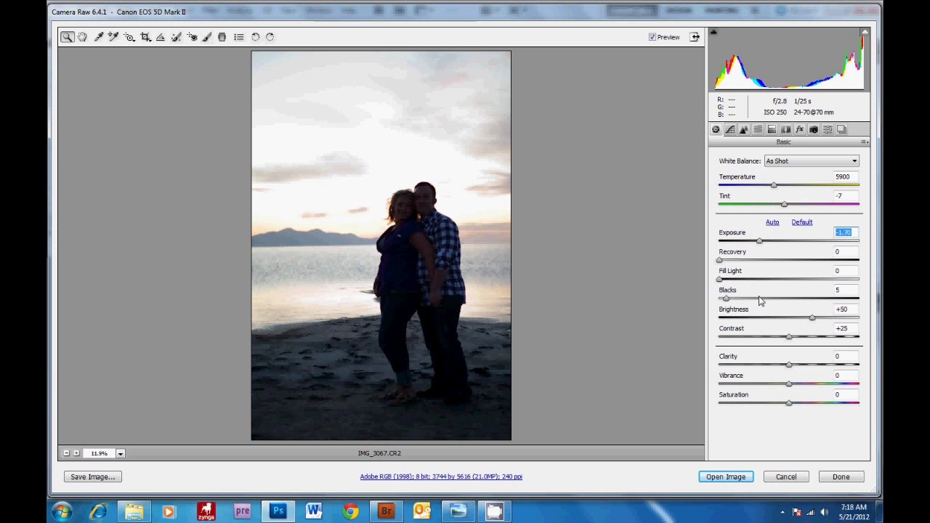
drag(726, 300, 852, 299)
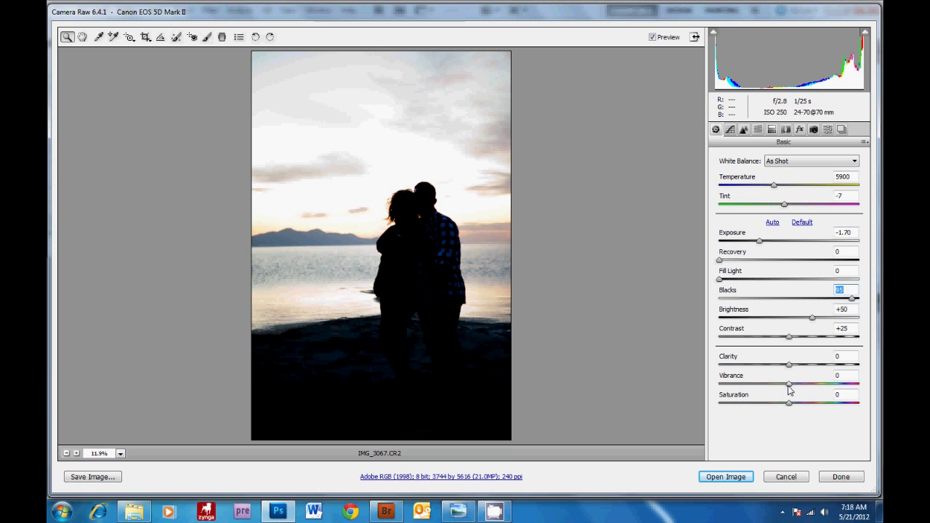
Boost the sunset colors with Vibrance +78 and Saturation +32, and lower Exposure to -2.00.
drag(789, 389, 846, 392)
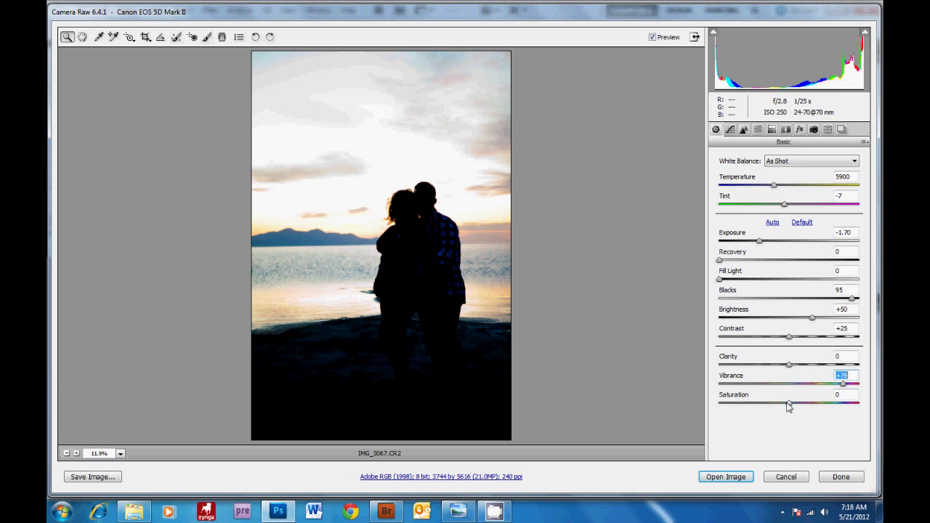
drag(790, 404, 811, 405)
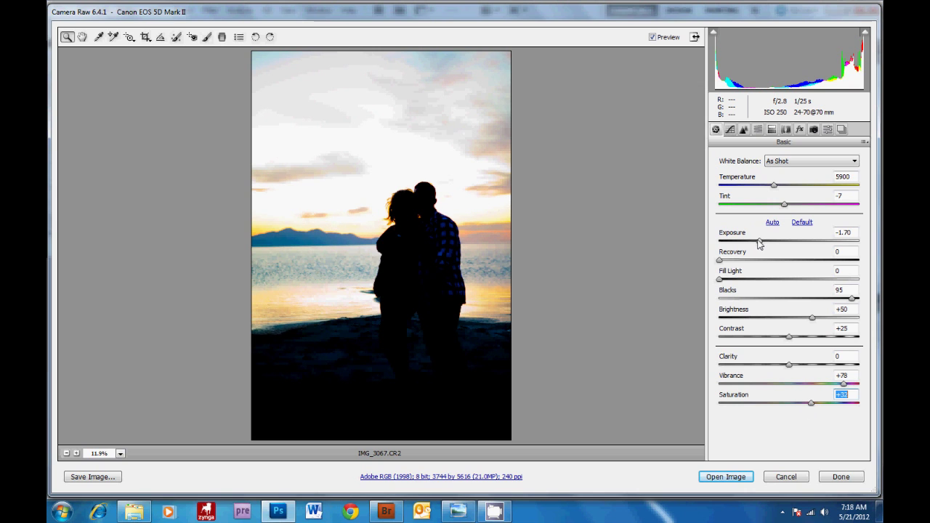
click(759, 243)
drag(760, 245, 754, 247)
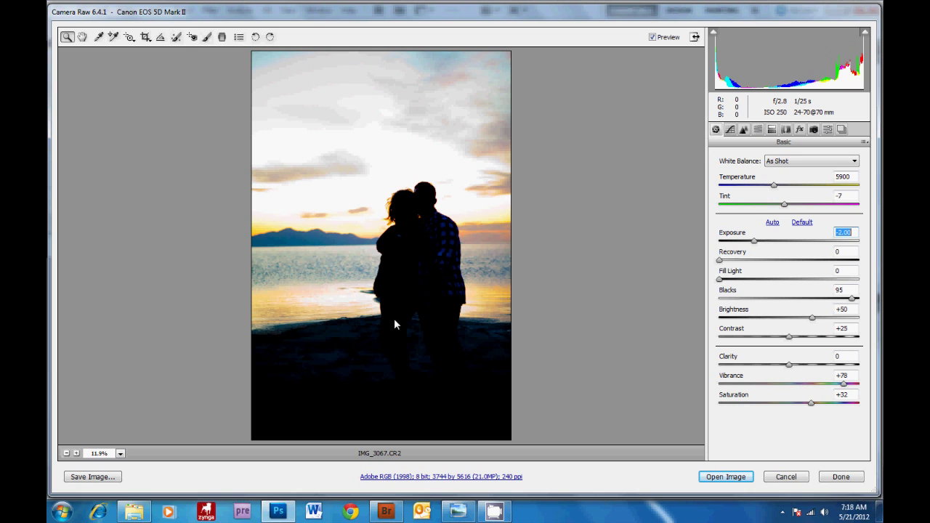
Paint the sky with the Adjustment Brush using the blue color at hue 230, and set the brush's Exposure to -1.05.
click(206, 38)
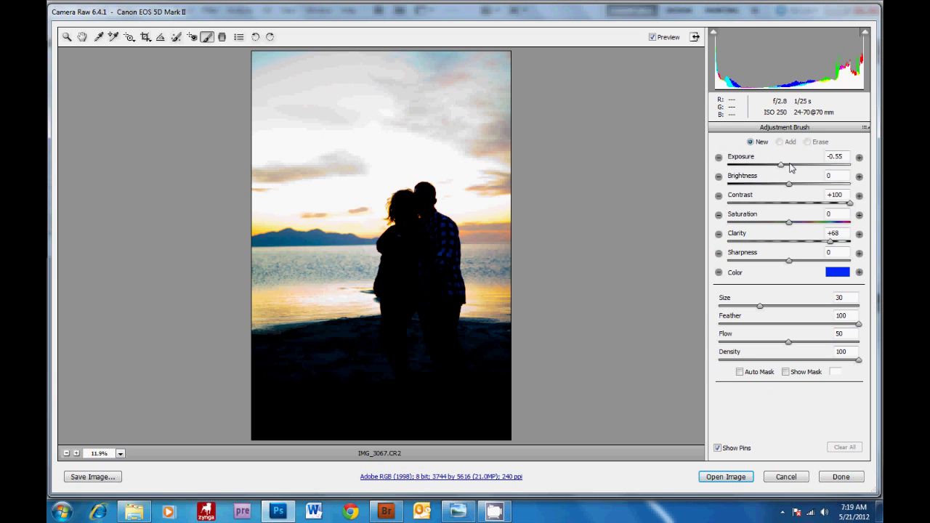
click(837, 273)
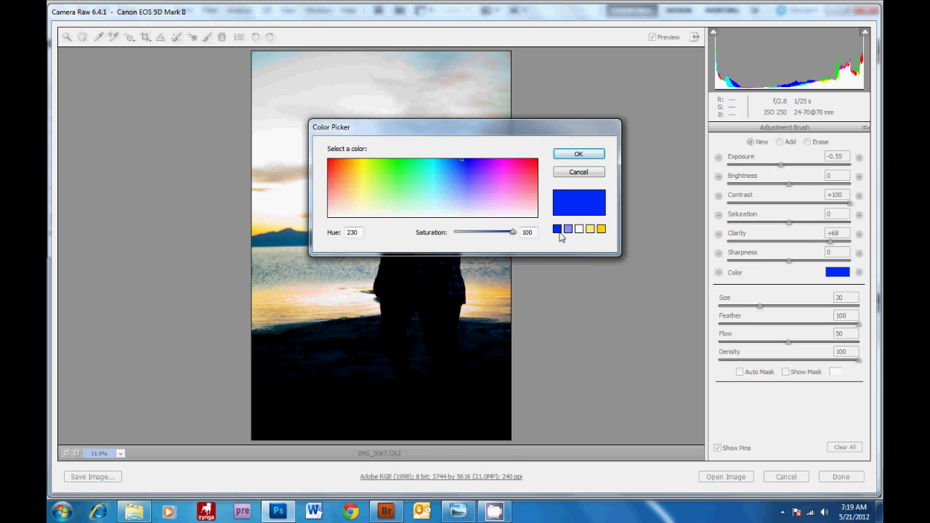
click(578, 156)
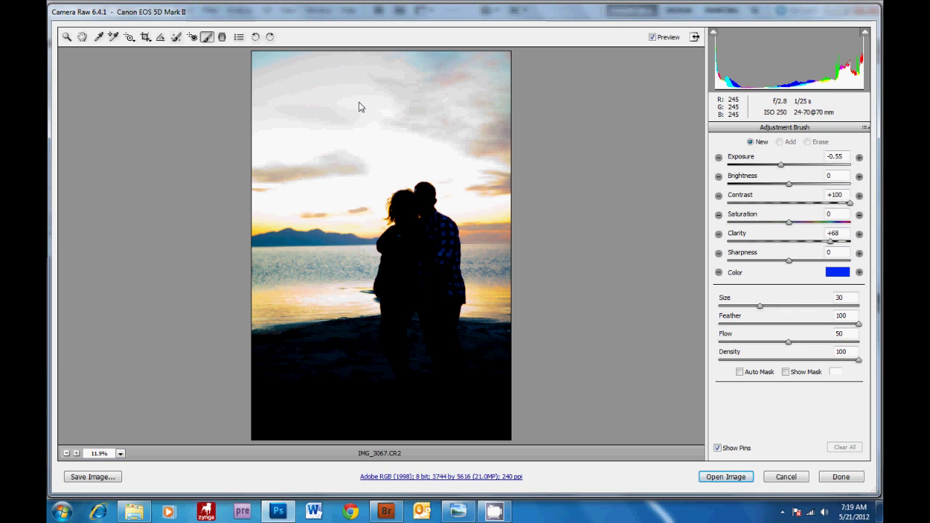
drag(358, 108, 341, 104)
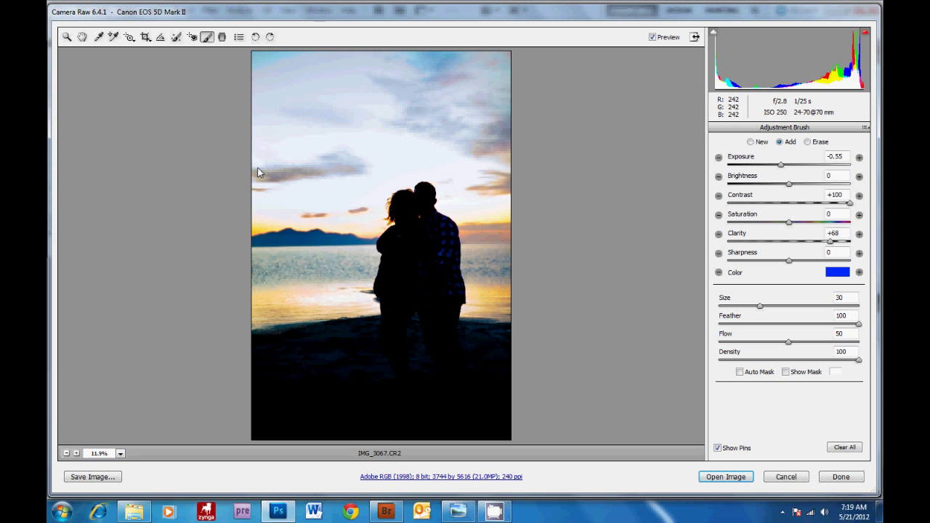
click(780, 166)
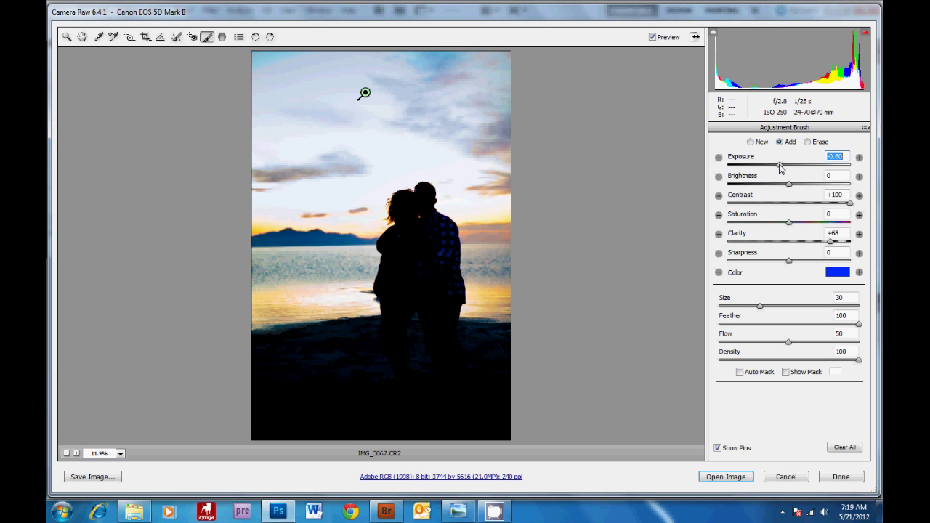
drag(780, 167, 774, 168)
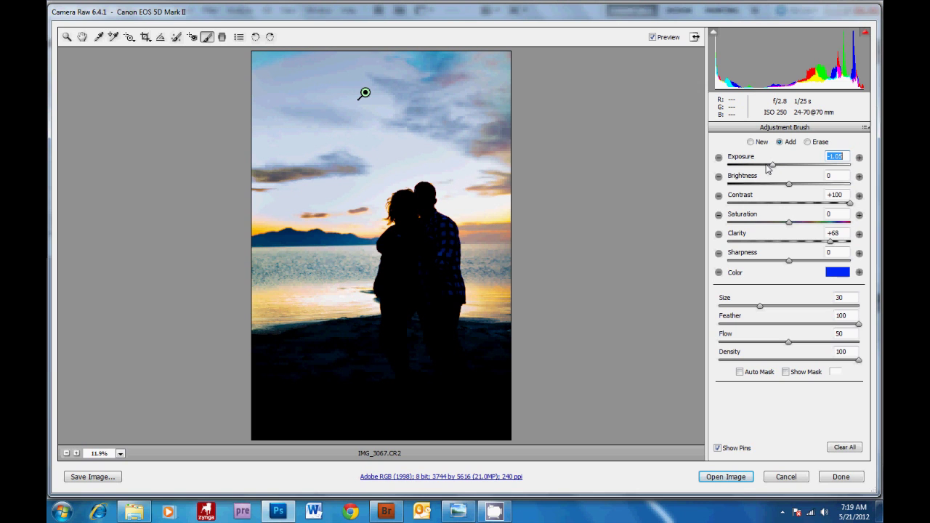
Compare the photo with and without the current adjustments.
key(h)
click(653, 37)
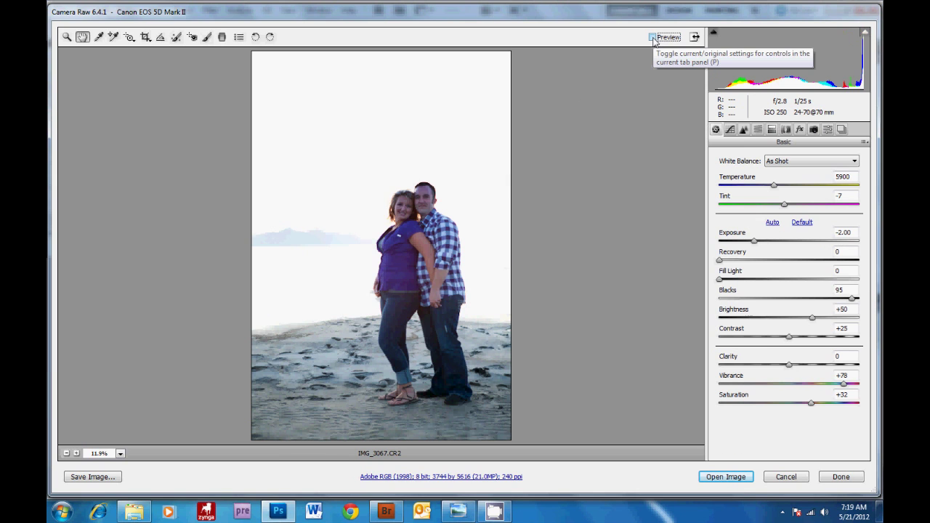
click(653, 37)
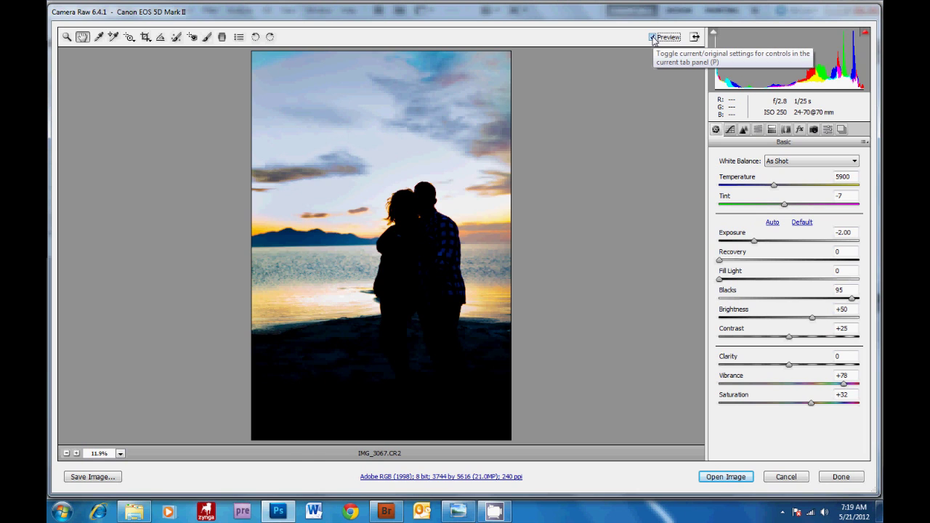
click(653, 37)
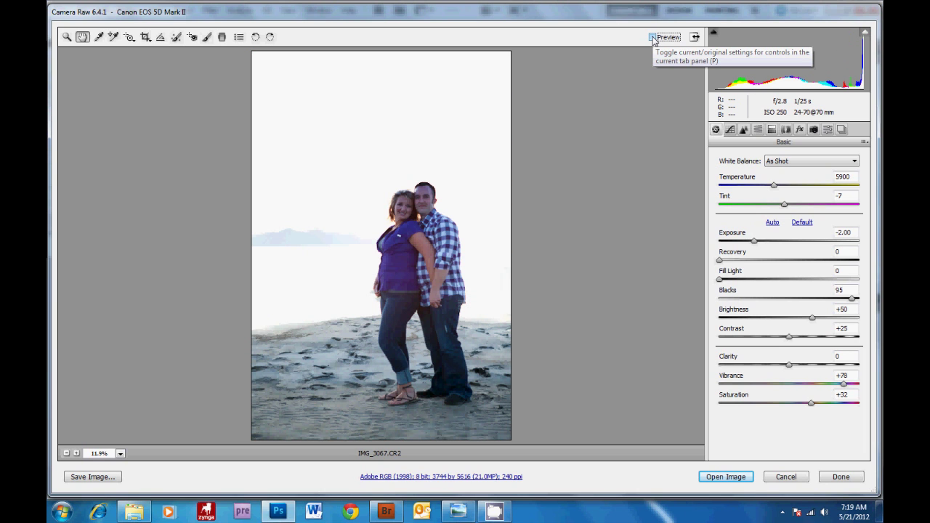
click(653, 37)
click(653, 37)
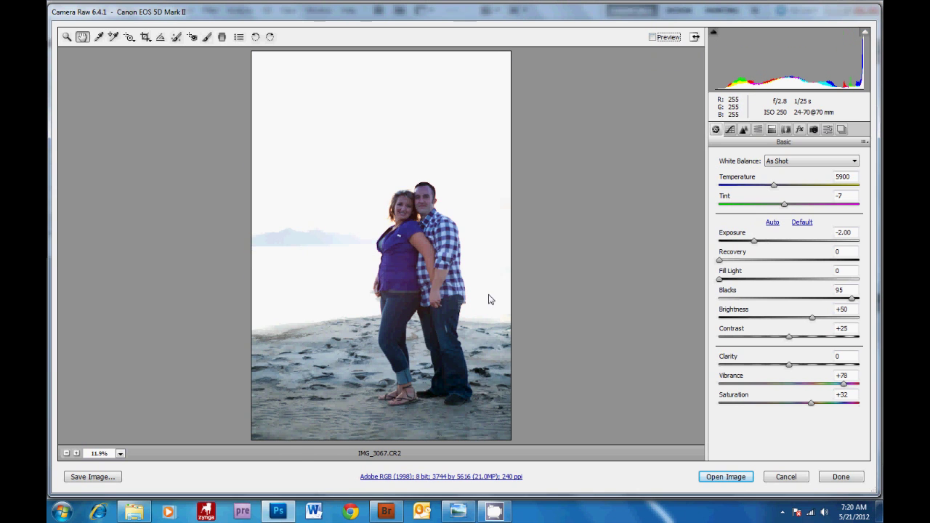
key(p)
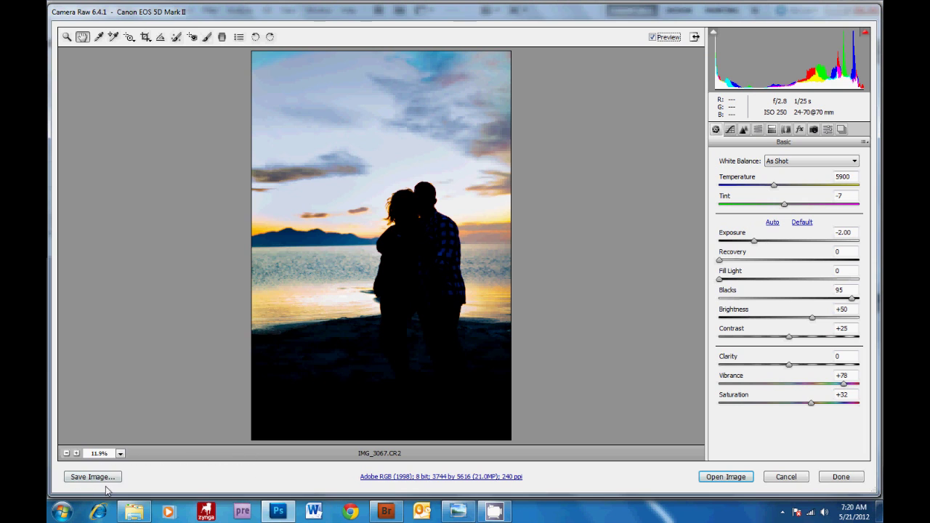
Save the darkened version as a maximum-quality JPEG with "sky" appended to the document name.
click(80, 481)
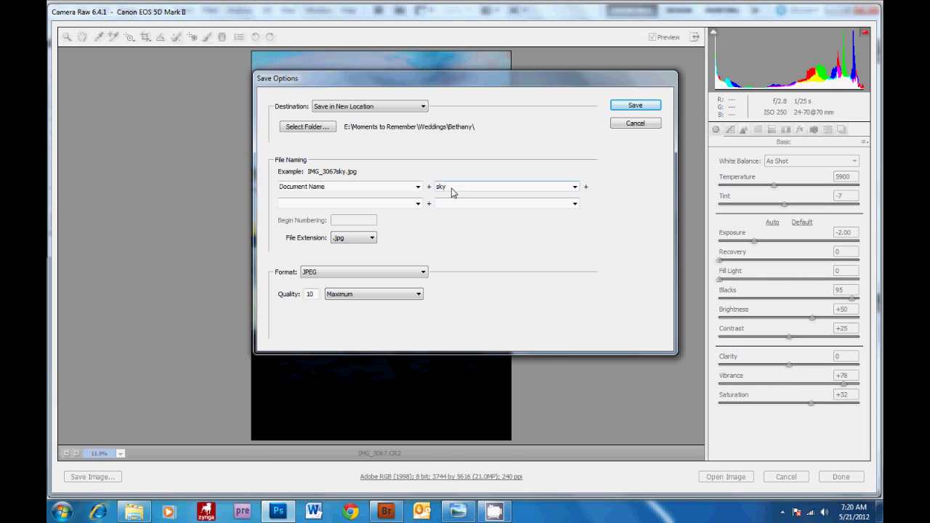
click(451, 191)
click(635, 106)
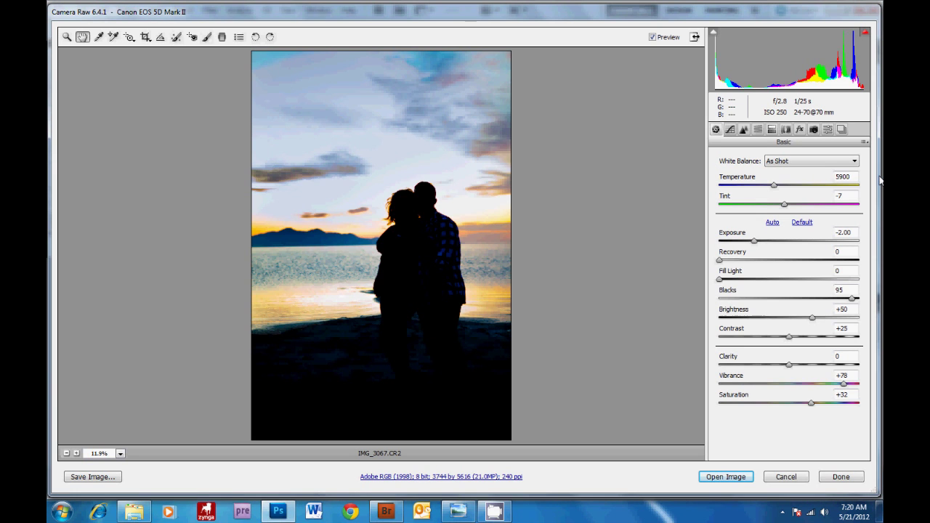
Reset the photo to the Camera Raw defaults and brighten the couple with Exposure +0.55 and Fill Light 14.
click(865, 143)
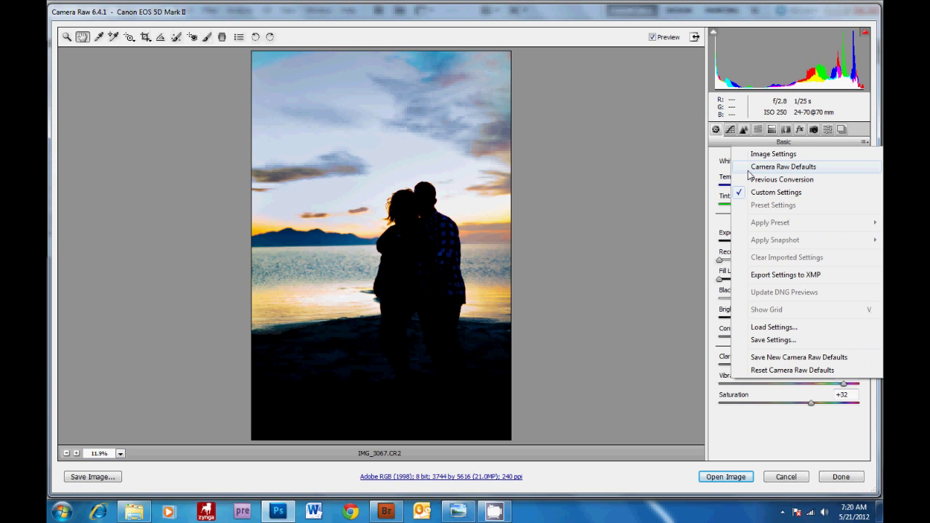
click(829, 168)
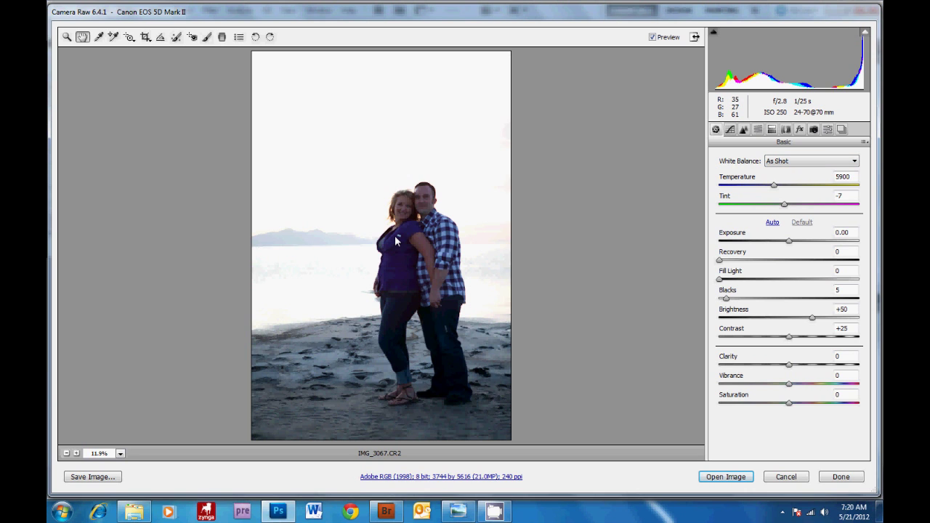
drag(792, 242, 799, 243)
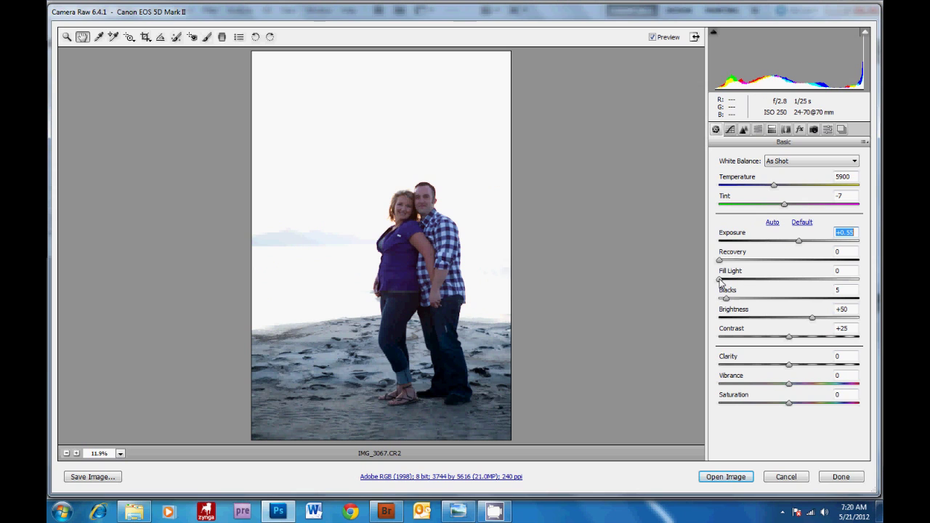
drag(720, 281, 740, 280)
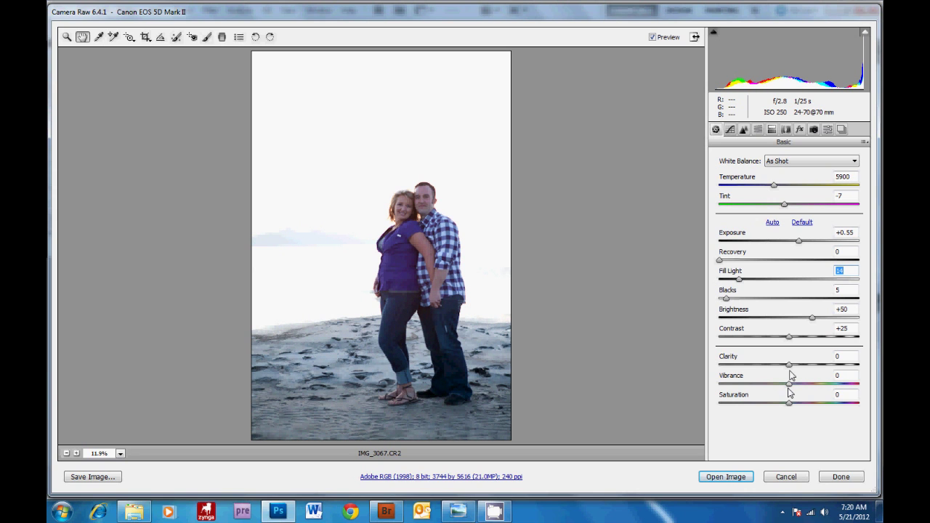
Soften and warm the photo with Clarity -12, Vibrance +9, Temperature 6650 and Tint -17.
drag(790, 365, 796, 389)
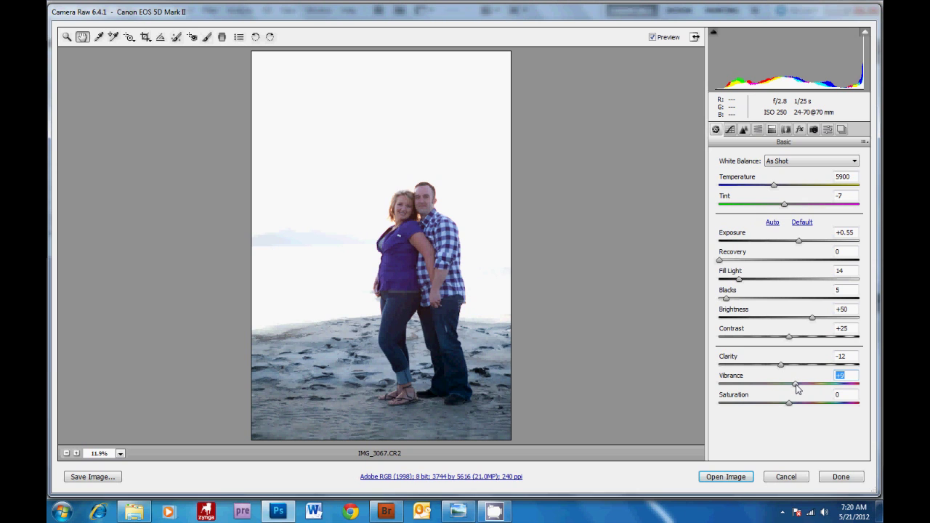
drag(775, 188, 778, 209)
click(785, 207)
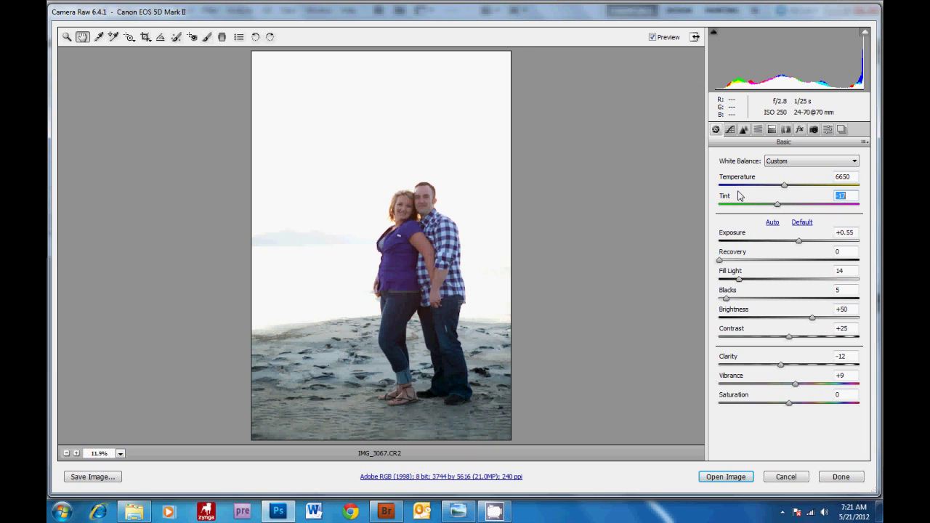
Smooth the photo's noise by setting Luminance noise reduction to 74.
key(ctrl+equal)
key(ctrl+equal)
key(ctrl+equal)
key(ctrl+equal)
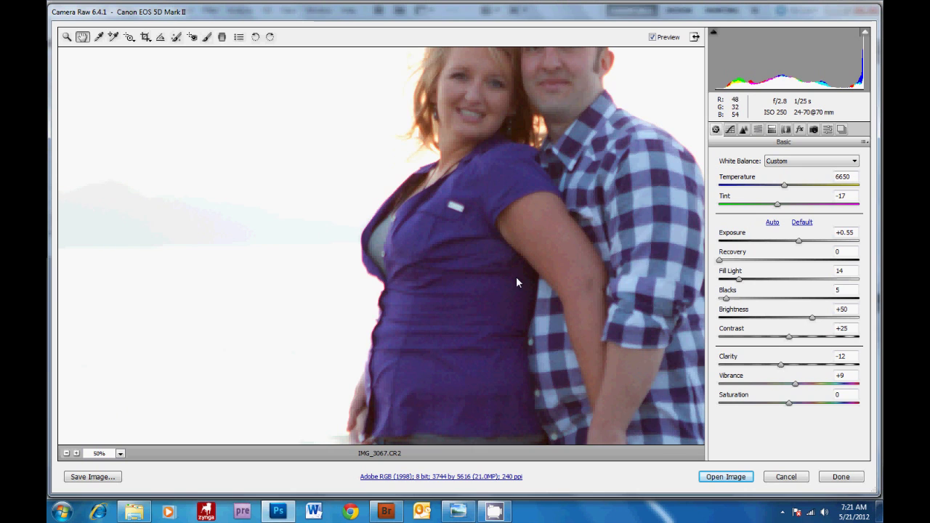
click(730, 129)
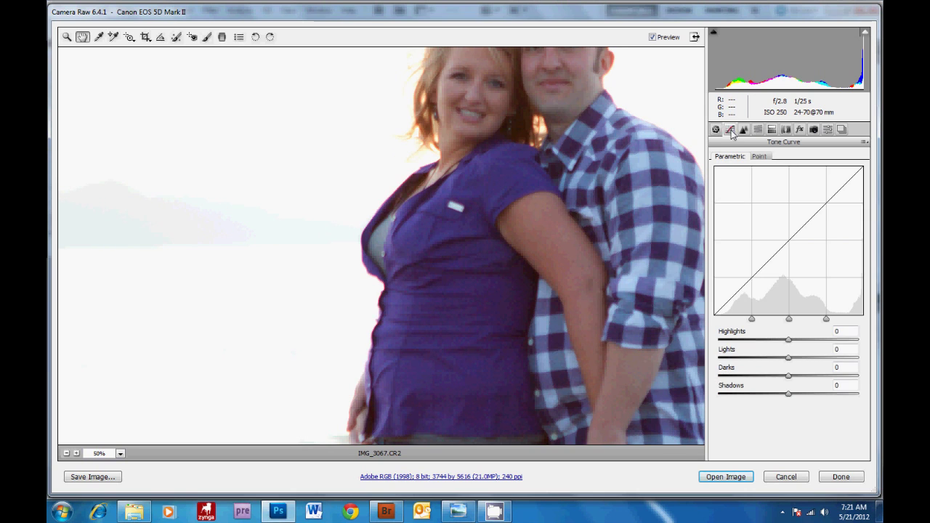
click(744, 130)
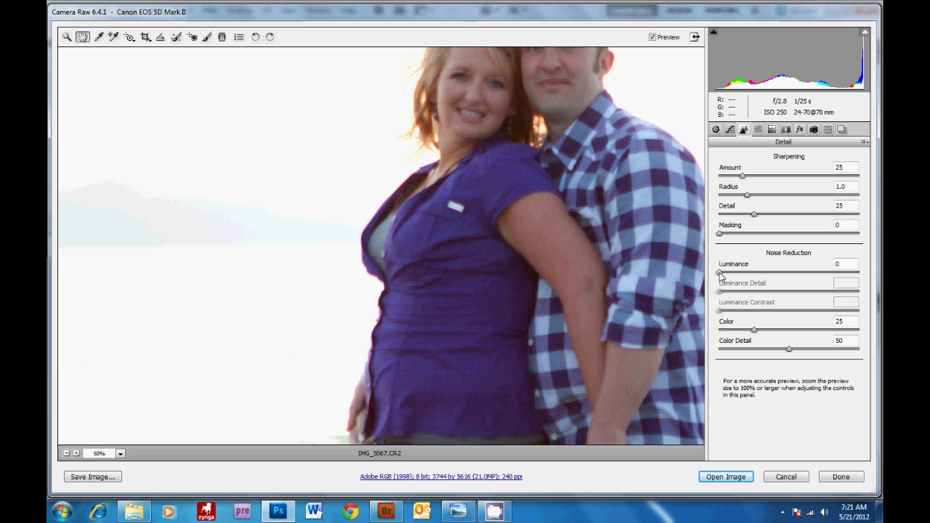
drag(722, 274, 823, 275)
key(ctrl+0)
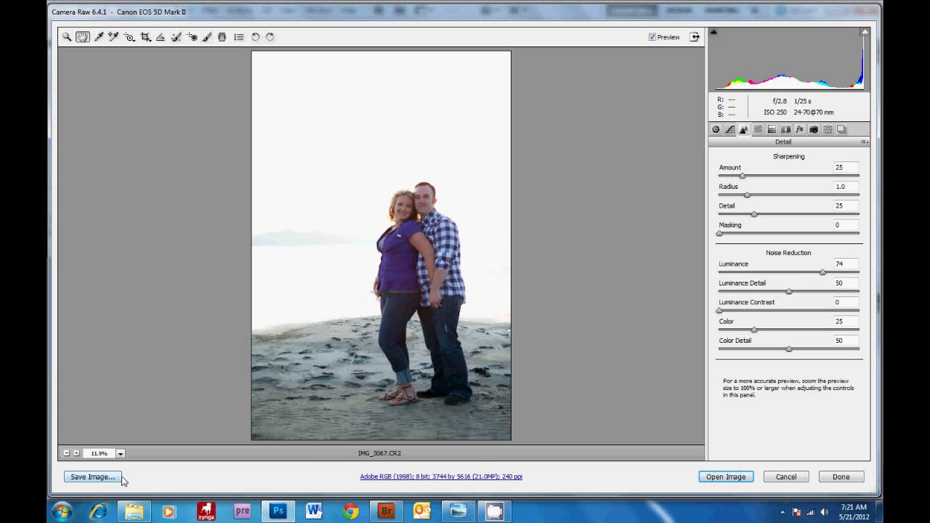
Save this version as a JPEG with "faces" appended to the document name, and exit Camera Raw without keeping the raw settings.
click(93, 477)
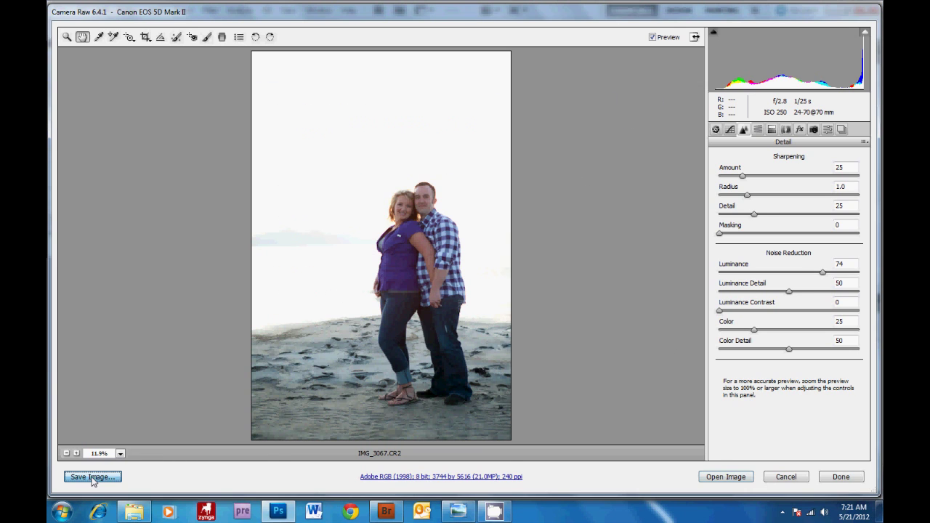
click(449, 187)
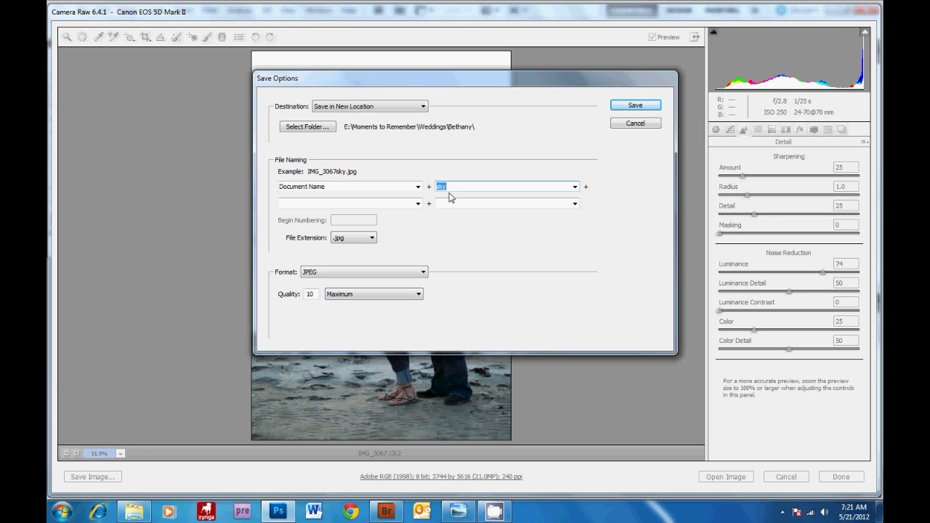
text(faces)
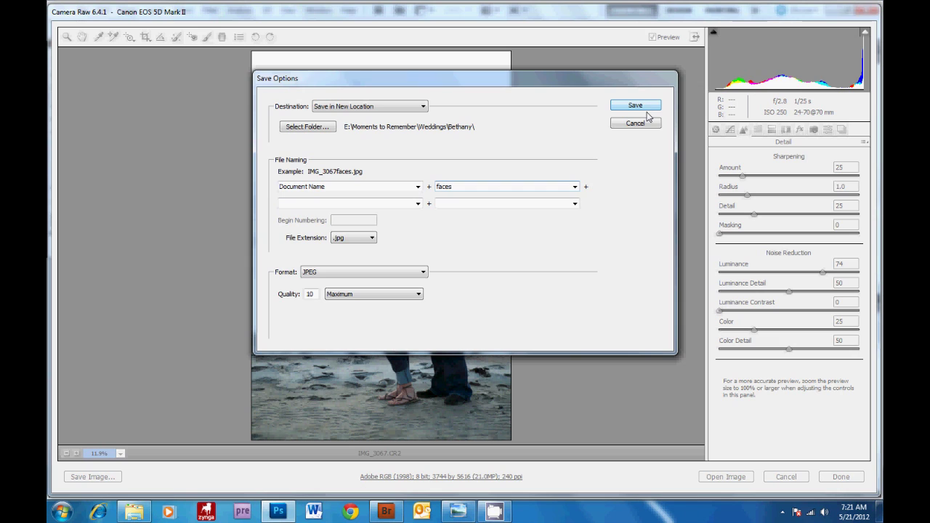
click(644, 109)
click(786, 477)
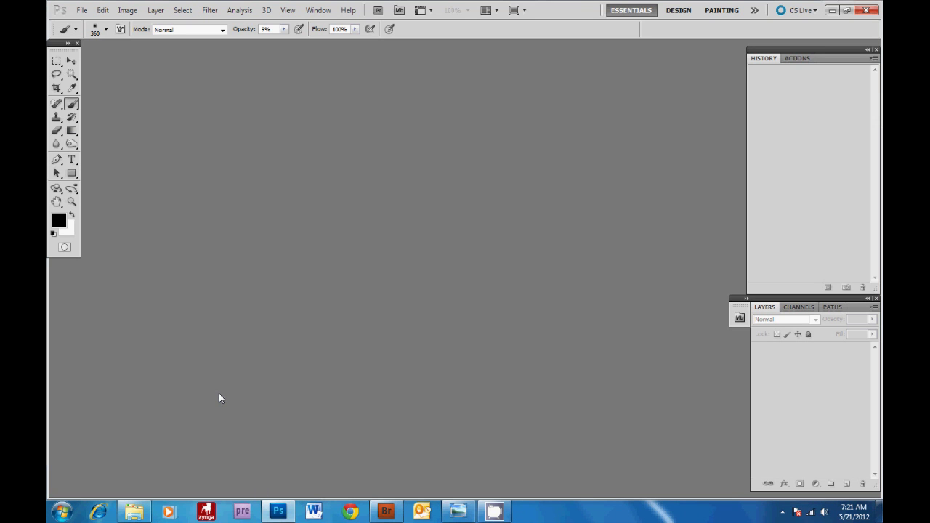
Open IMG_3067sky in Photoshop from the Bethany folder and place IMG_3067faces over it as a new layer.
click(137, 514)
drag(425, 331, 178, 355)
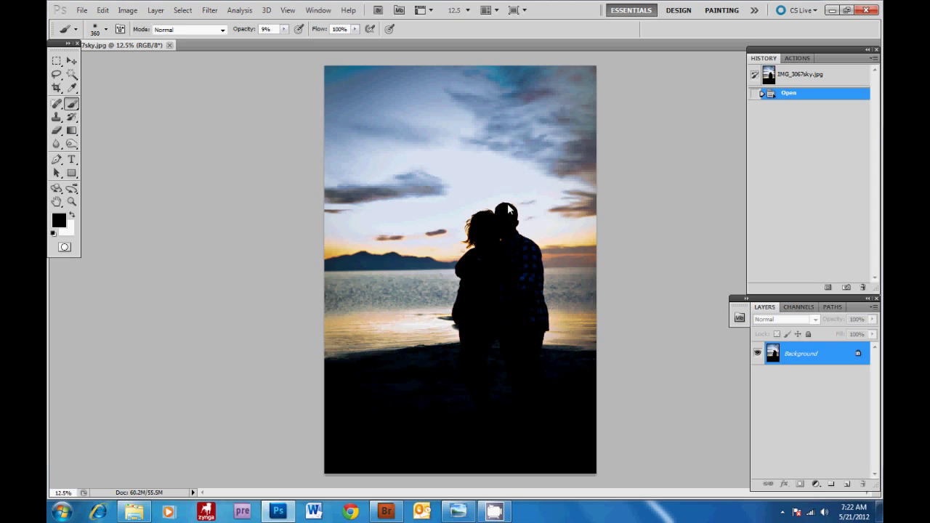
key(alt+Tab)
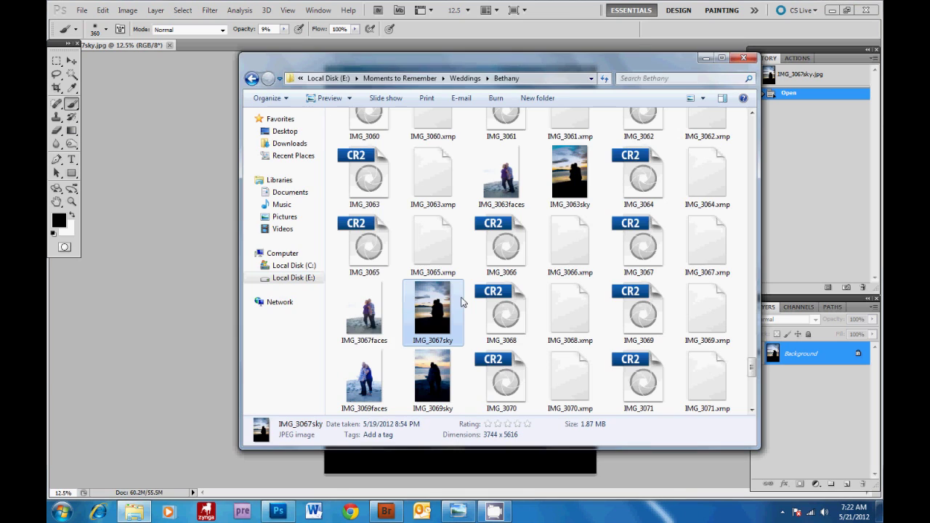
drag(366, 320, 353, 468)
key(Return)
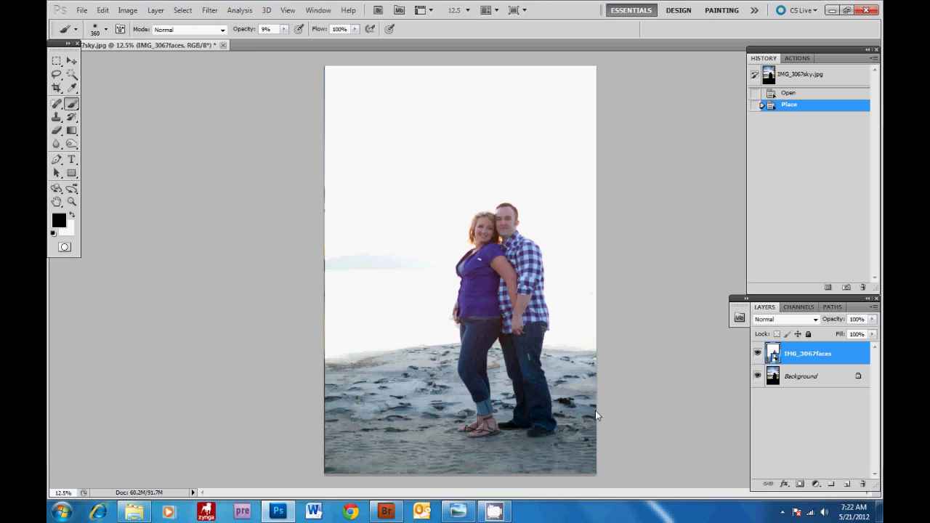
Compare the two exposures by toggling the IMG_3067faces layer's visibility, and leave that layer hidden.
click(757, 354)
click(758, 354)
click(758, 354)
click(758, 354)
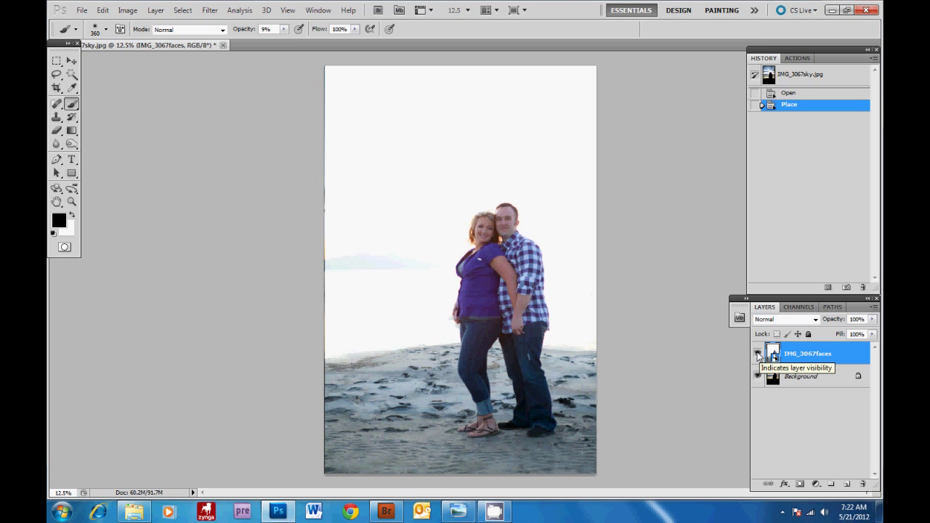
click(758, 354)
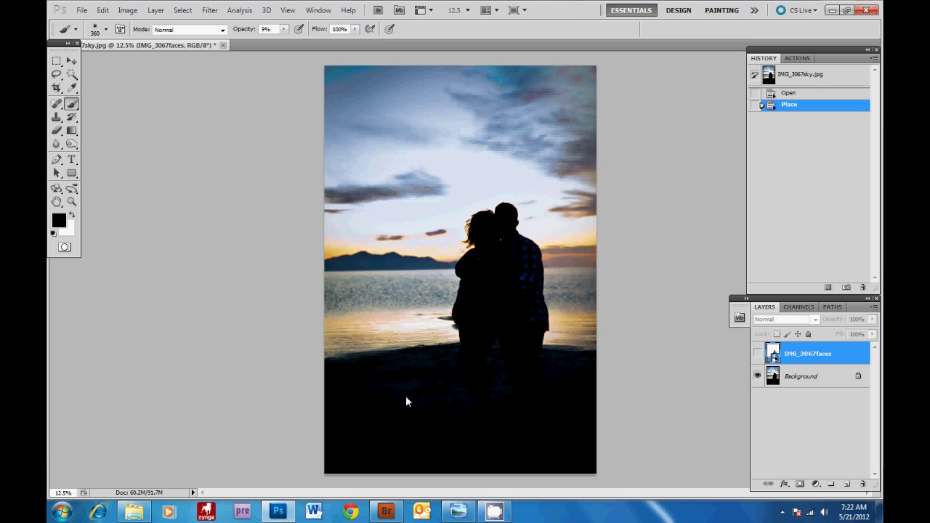
Select the couple's silhouette and dark foreground on the Background layer with the Magic Wand, and fill the gaps using Quick Selection.
click(71, 76)
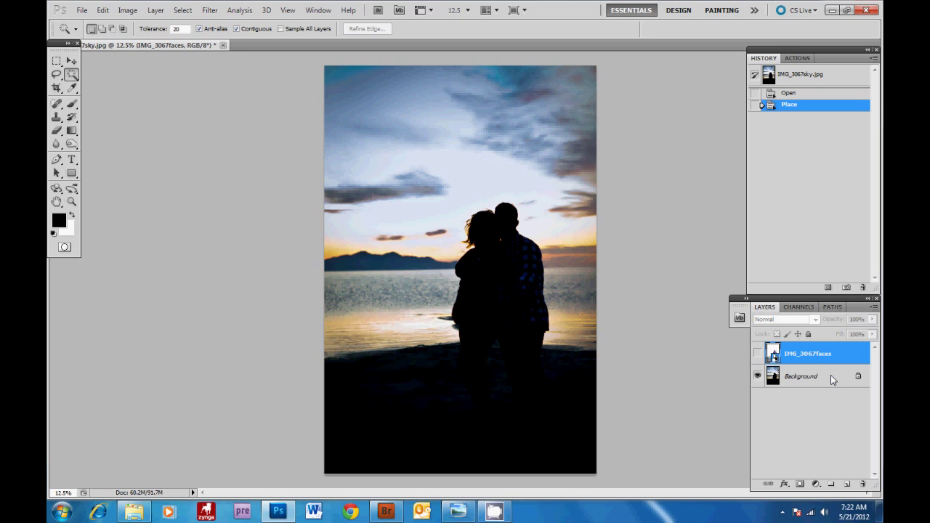
click(776, 379)
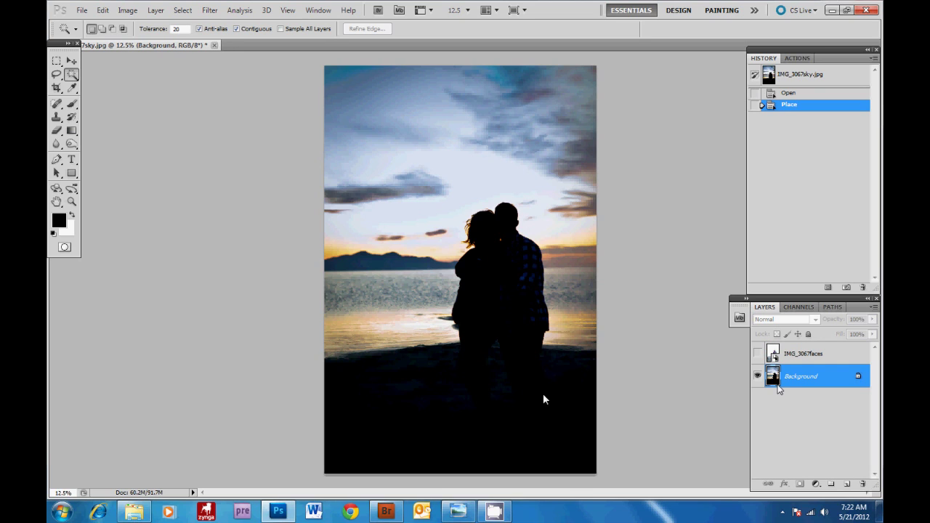
click(477, 299)
click(72, 77)
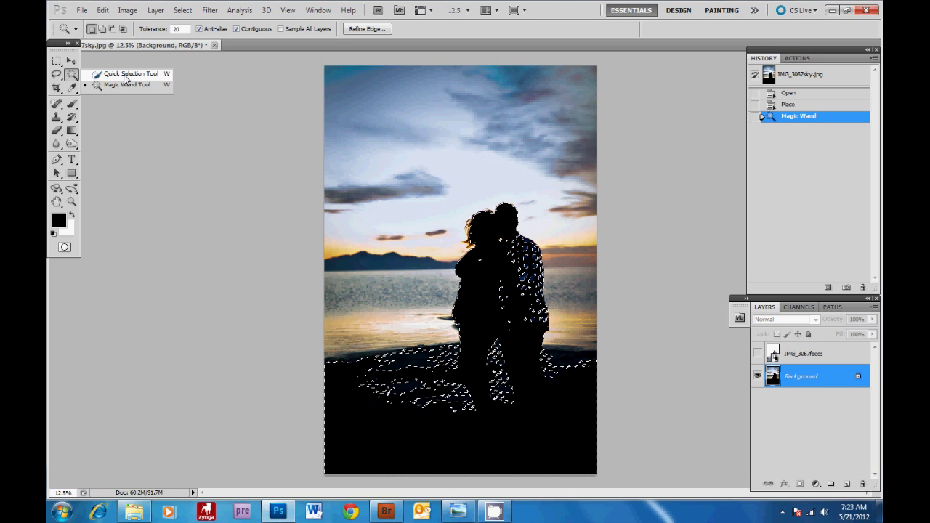
click(127, 74)
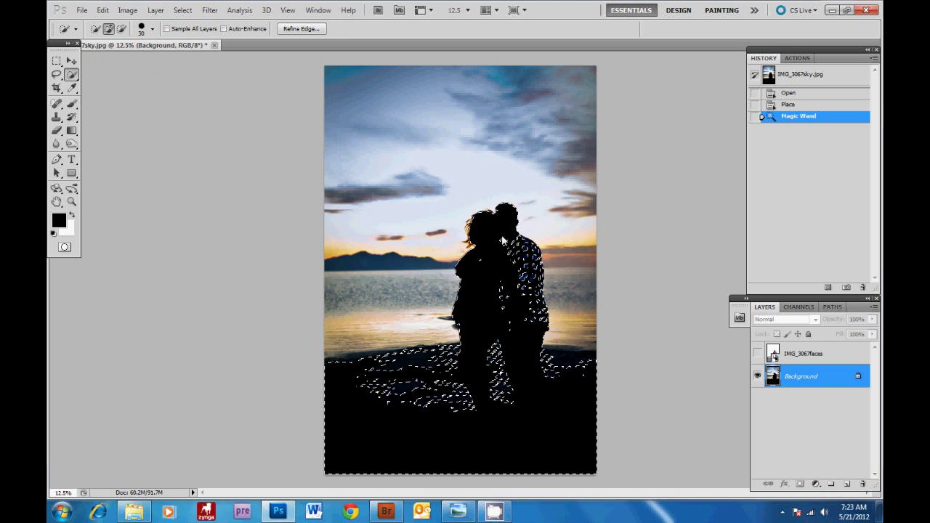
mouse_move(501, 259)
mouse_down()
mouse_move(520, 335)
mouse_move(497, 374)
mouse_up()
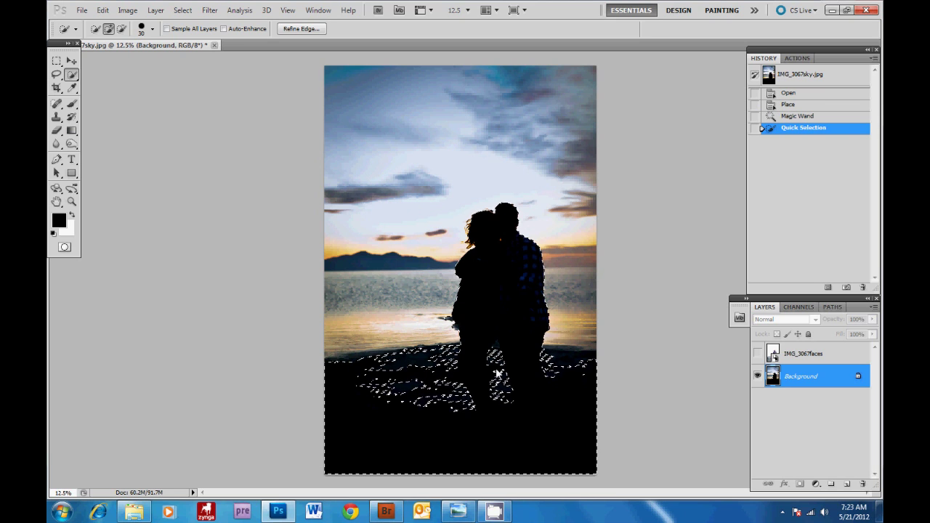
drag(511, 431, 526, 410)
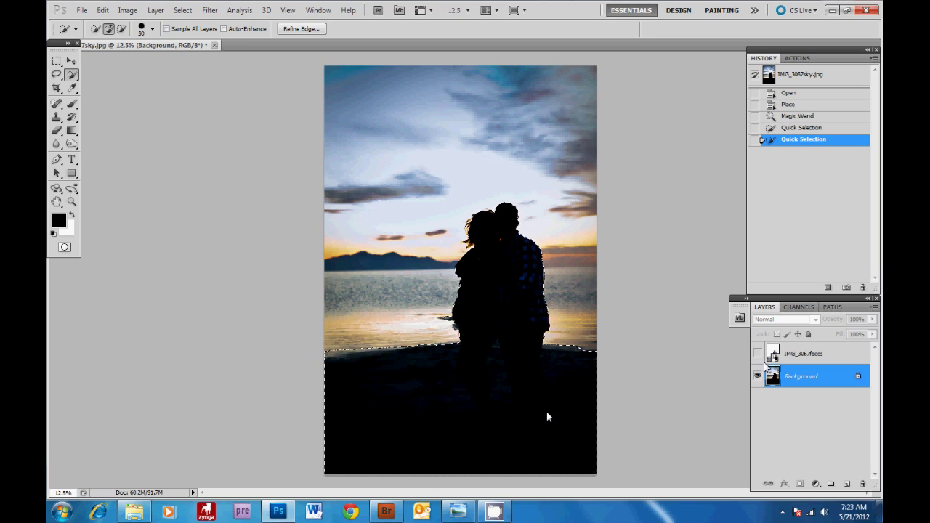
Show the IMG_3067faces layer and add a layer mask to it from the selection.
click(833, 354)
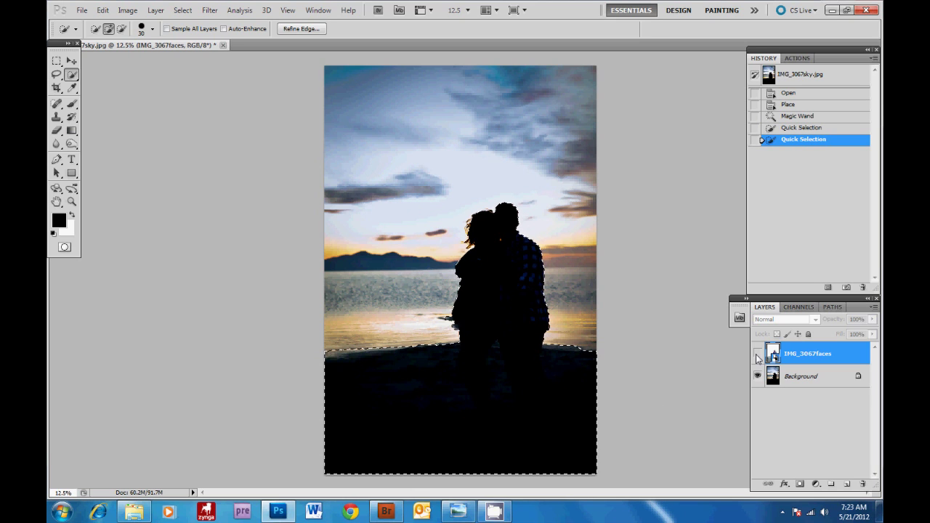
click(758, 354)
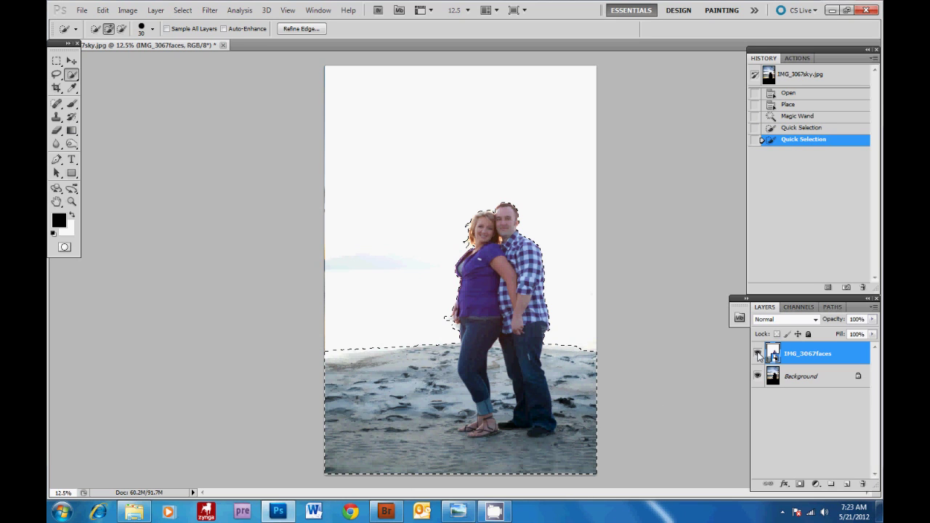
click(800, 484)
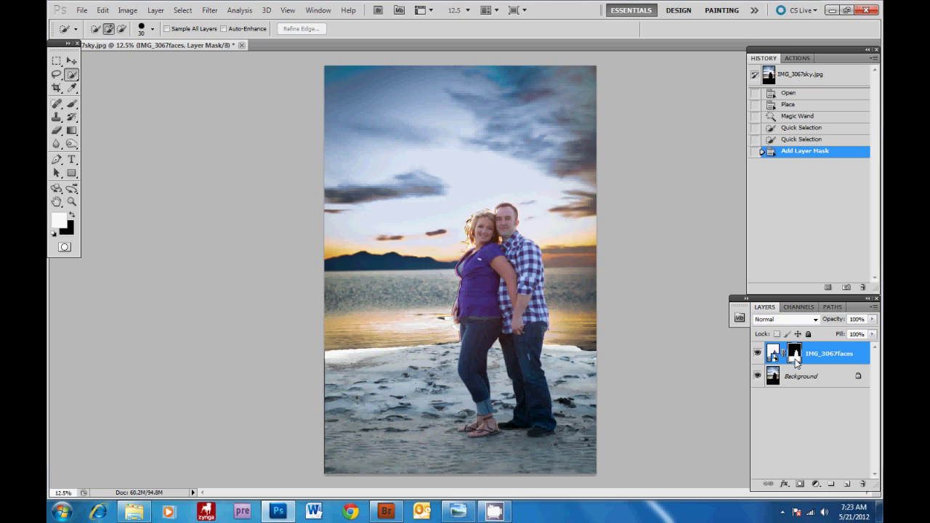
Soften the bright edge where the sand meets the water by painting black on the faces mask with a size 370 brush at 39% opacity.
key(b)
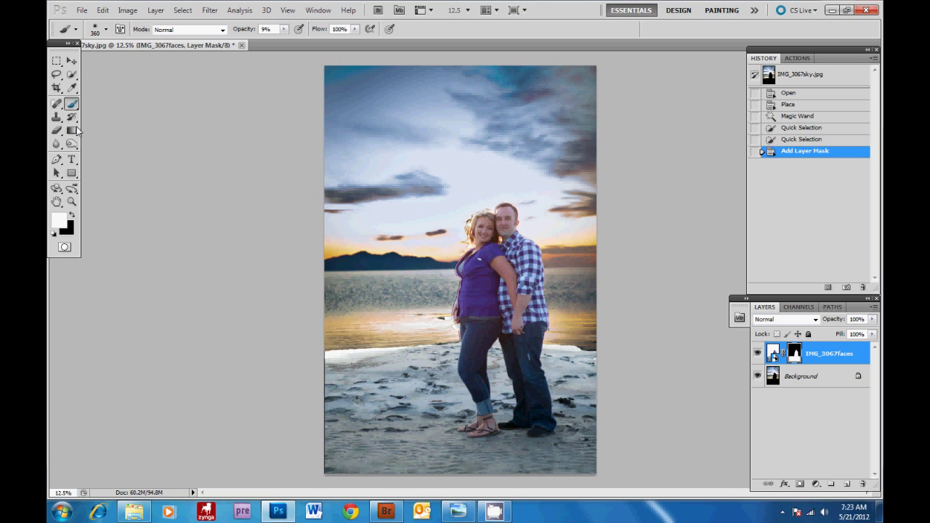
key(x)
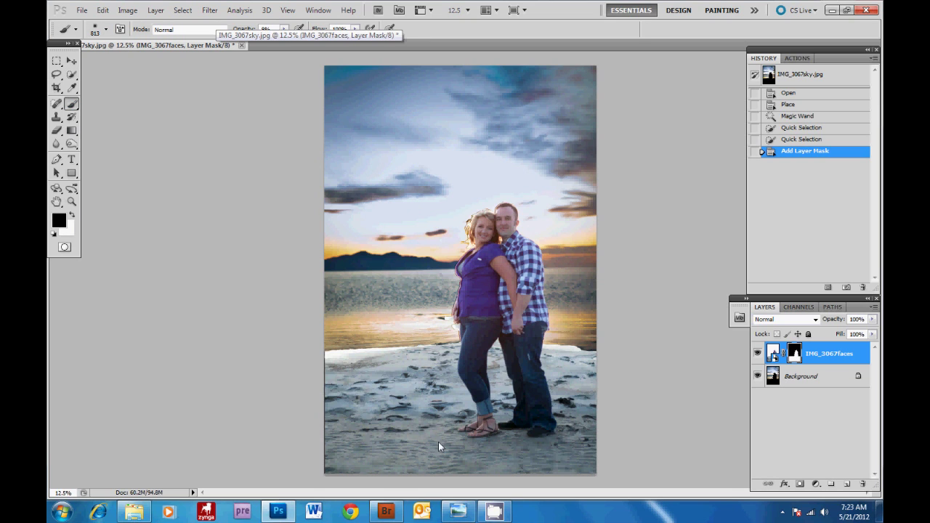
key(ctrl+plus)
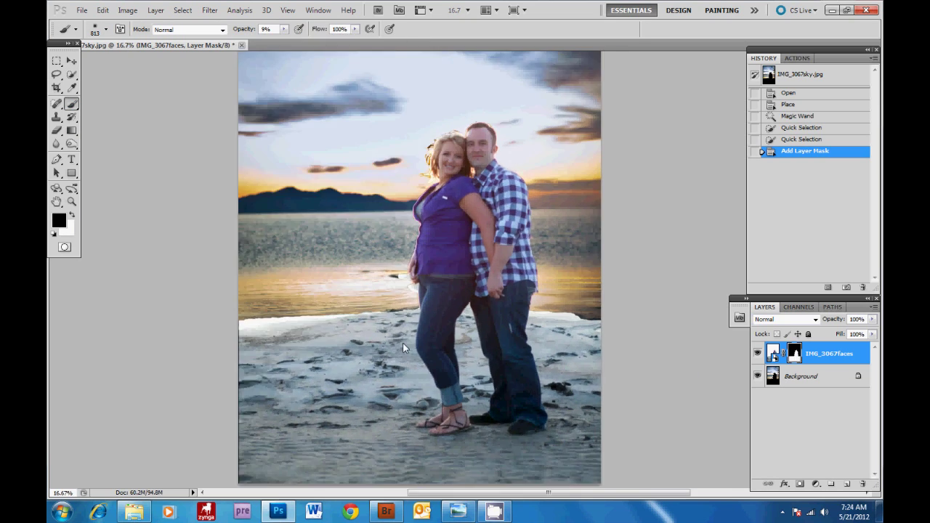
click(283, 29)
click(302, 42)
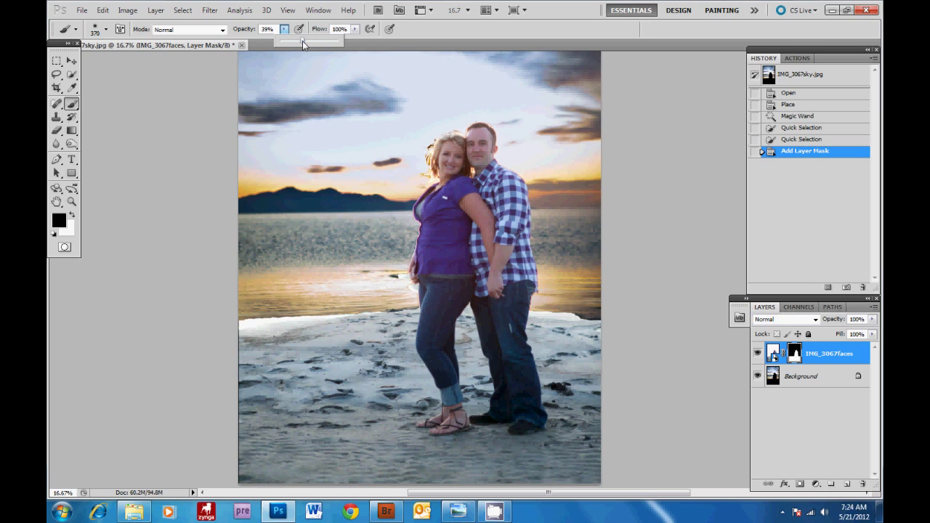
mouse_move(393, 314)
mouse_down()
mouse_move(214, 316)
mouse_move(306, 324)
mouse_up()
mouse_move(525, 299)
mouse_down()
mouse_move(536, 331)
mouse_move(599, 333)
mouse_up()
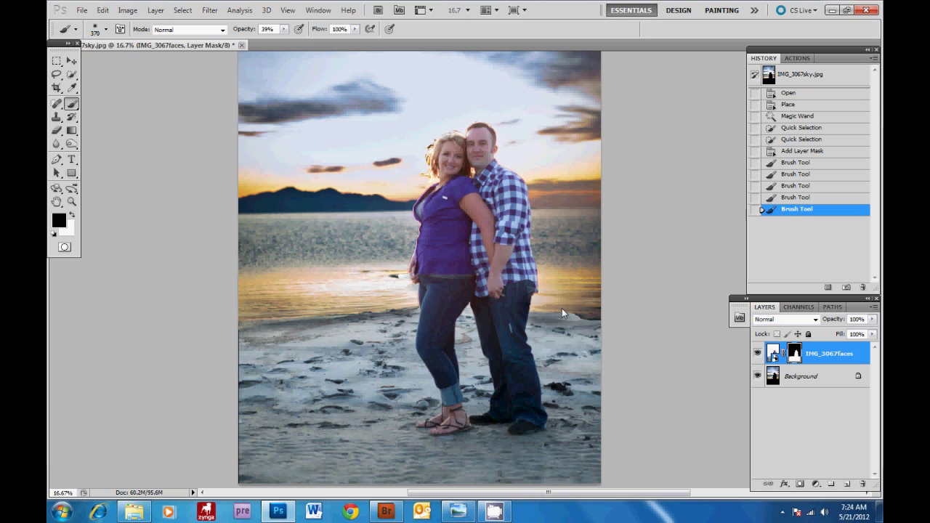
drag(562, 308, 596, 327)
Darken the sand around the couple by painting more black on the faces mask at 39% opacity.
mouse_move(571, 305)
mouse_down()
mouse_move(593, 324)
mouse_move(567, 385)
mouse_move(574, 440)
mouse_up()
mouse_move(404, 320)
mouse_down()
mouse_move(247, 361)
mouse_move(427, 365)
mouse_move(292, 415)
mouse_move(310, 433)
mouse_up()
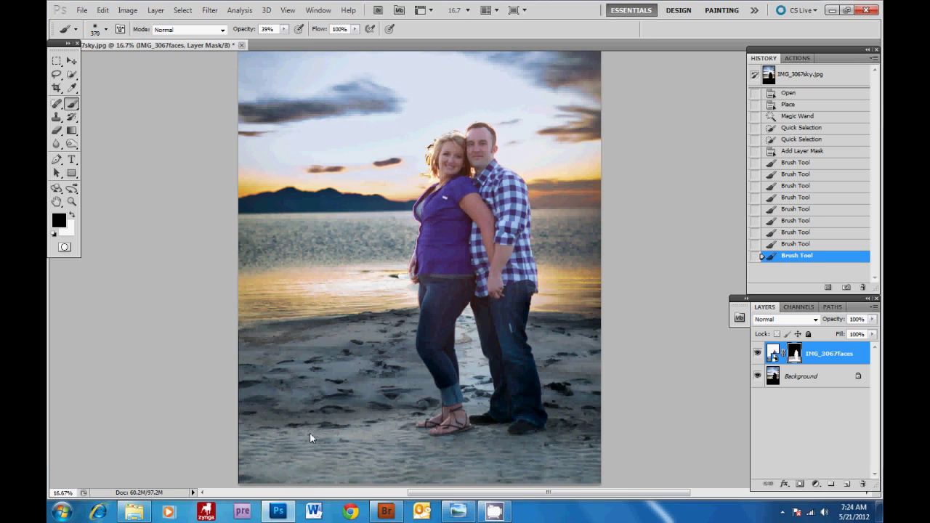
click(471, 309)
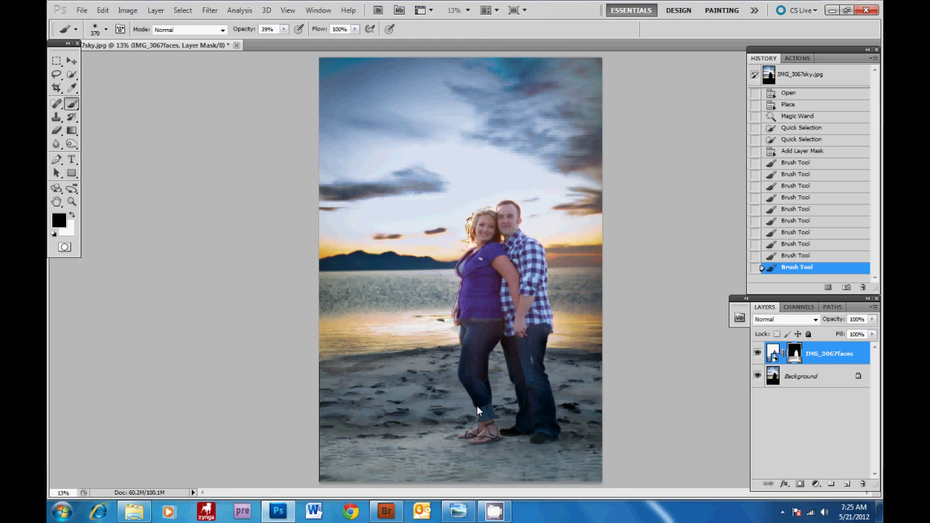
Clean up the light fringe along the couple's outline and hair by painting black on the faces mask with a size 147 brush.
key(ctrl+plus)
key(ctrl+plus)
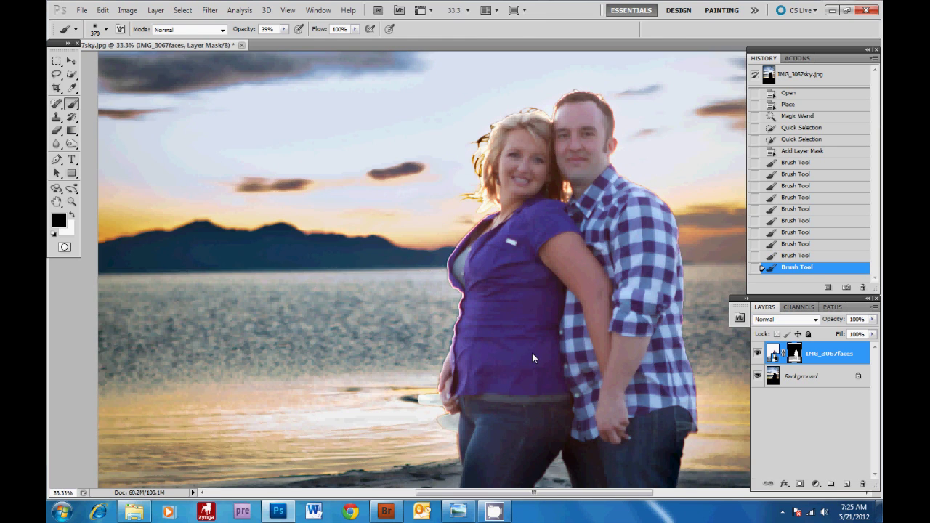
key(ctrl+plus)
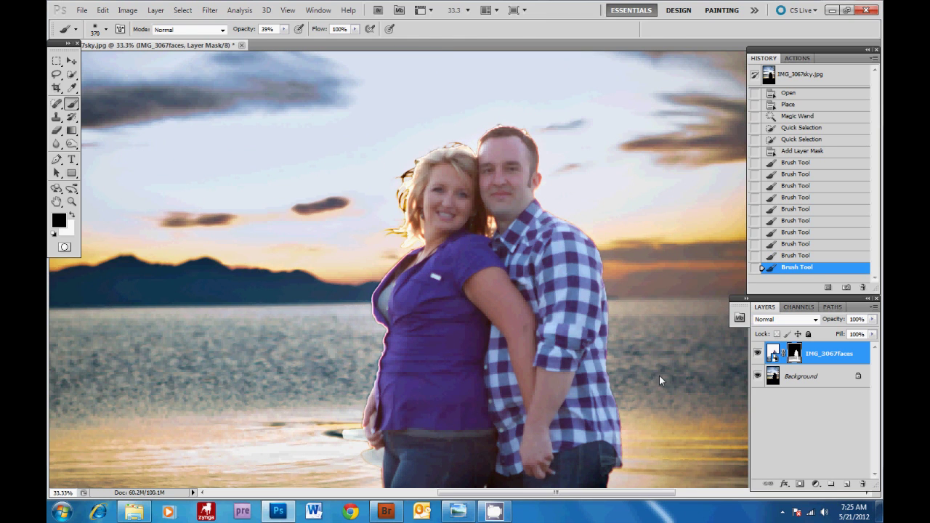
key([)
key([)
key([)
key([)
key([)
mouse_move(355, 399)
mouse_down()
mouse_move(379, 328)
mouse_move(368, 277)
mouse_up()
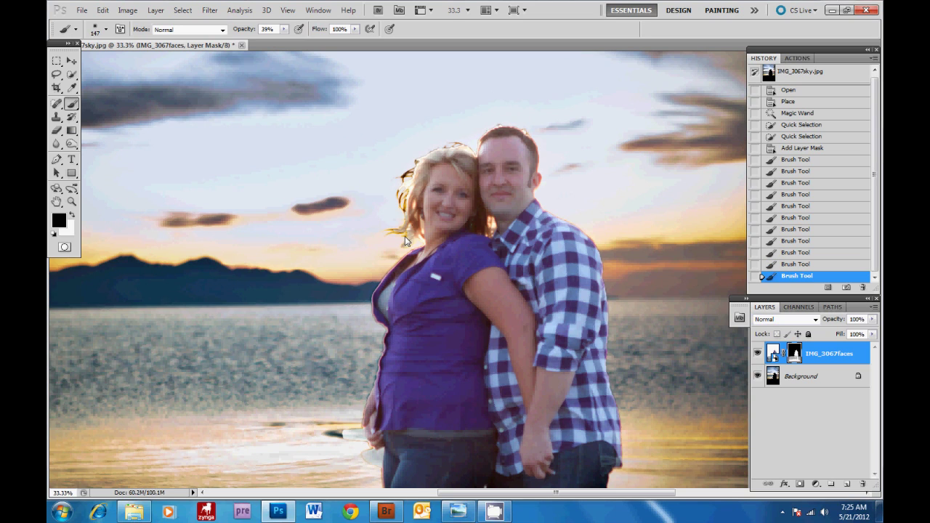
mouse_move(405, 236)
mouse_down()
mouse_move(425, 149)
mouse_move(390, 246)
mouse_move(396, 271)
mouse_up()
mouse_move(413, 156)
mouse_down()
mouse_move(407, 256)
mouse_move(363, 311)
mouse_move(363, 395)
mouse_up()
drag(476, 138, 527, 129)
scroll(370, 334, down, 3)
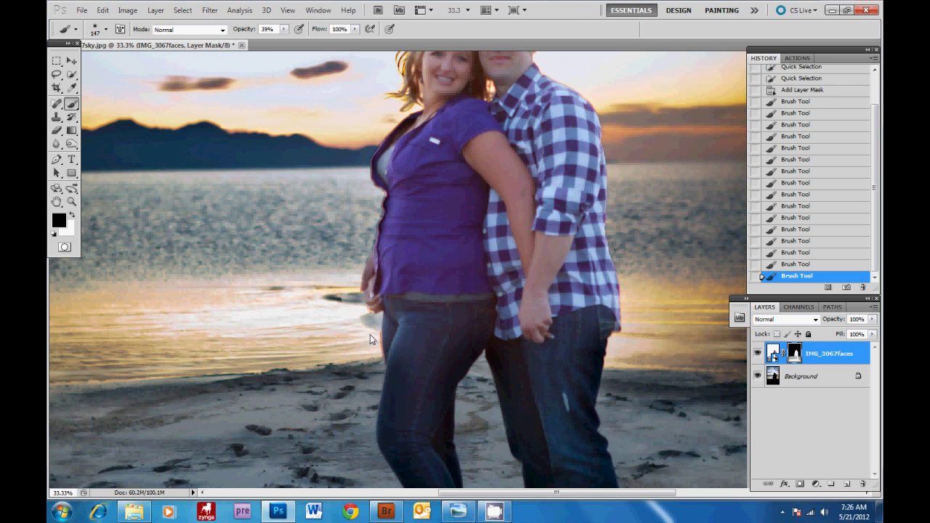
scroll(370, 335, down, 3)
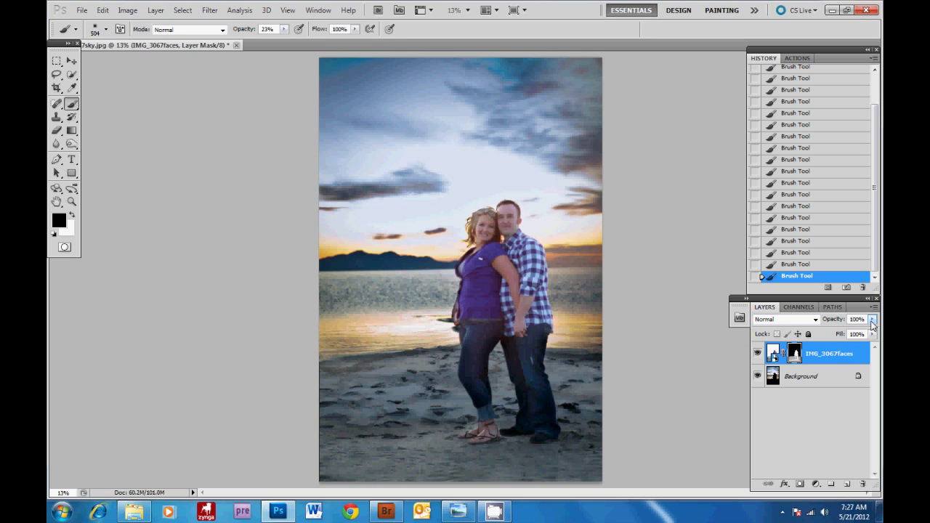
Check the faces layer's opacity, leaving it at 100%, and compare the blend with that layer hidden and shown.
click(872, 321)
drag(873, 330, 874, 332)
click(759, 355)
click(759, 355)
click(759, 354)
click(759, 355)
click(759, 355)
key(ctrl+shift+s)
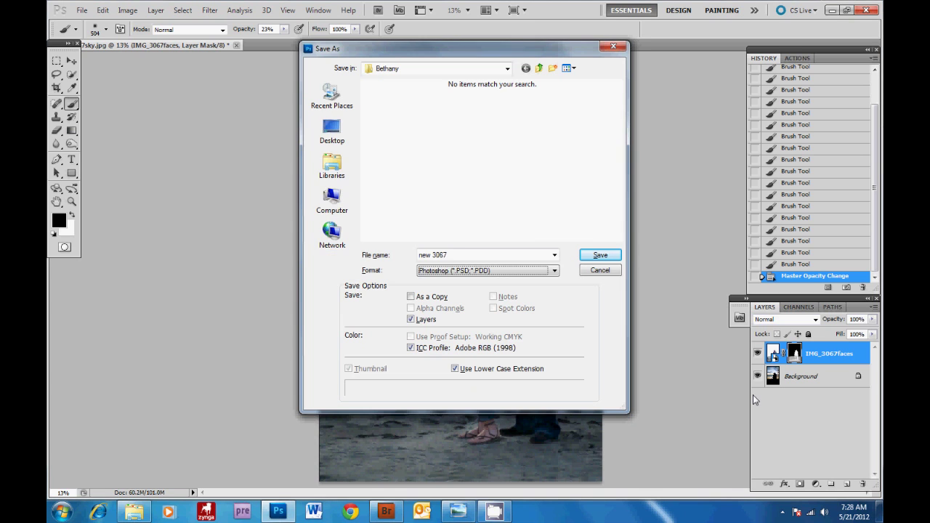
key(Tab)
key(j)
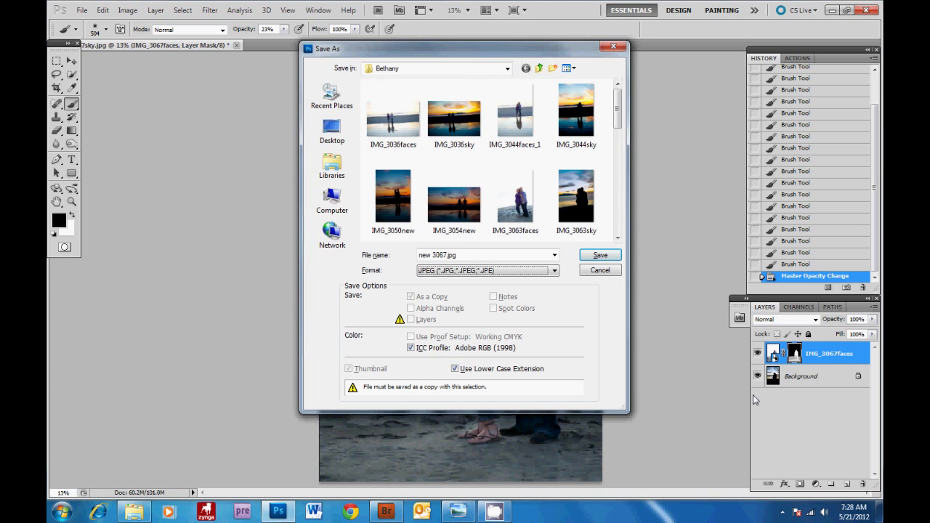
click(602, 272)
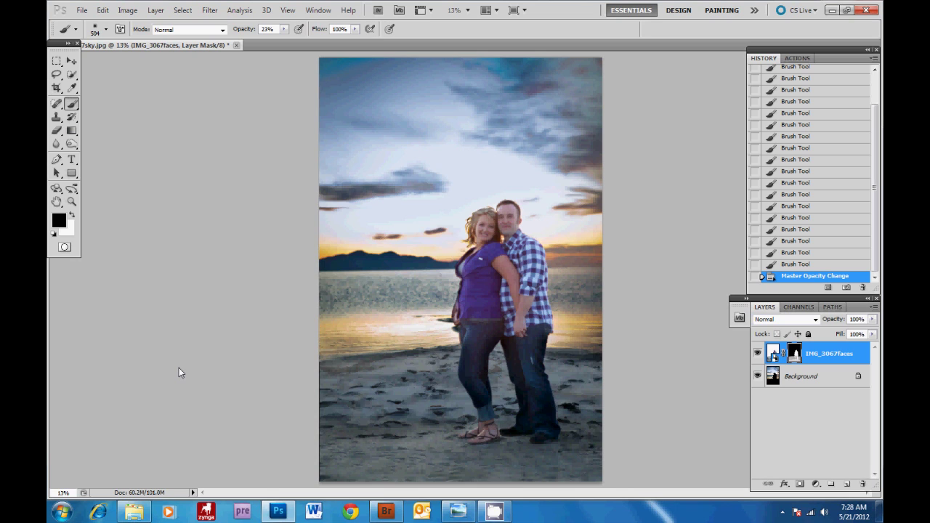